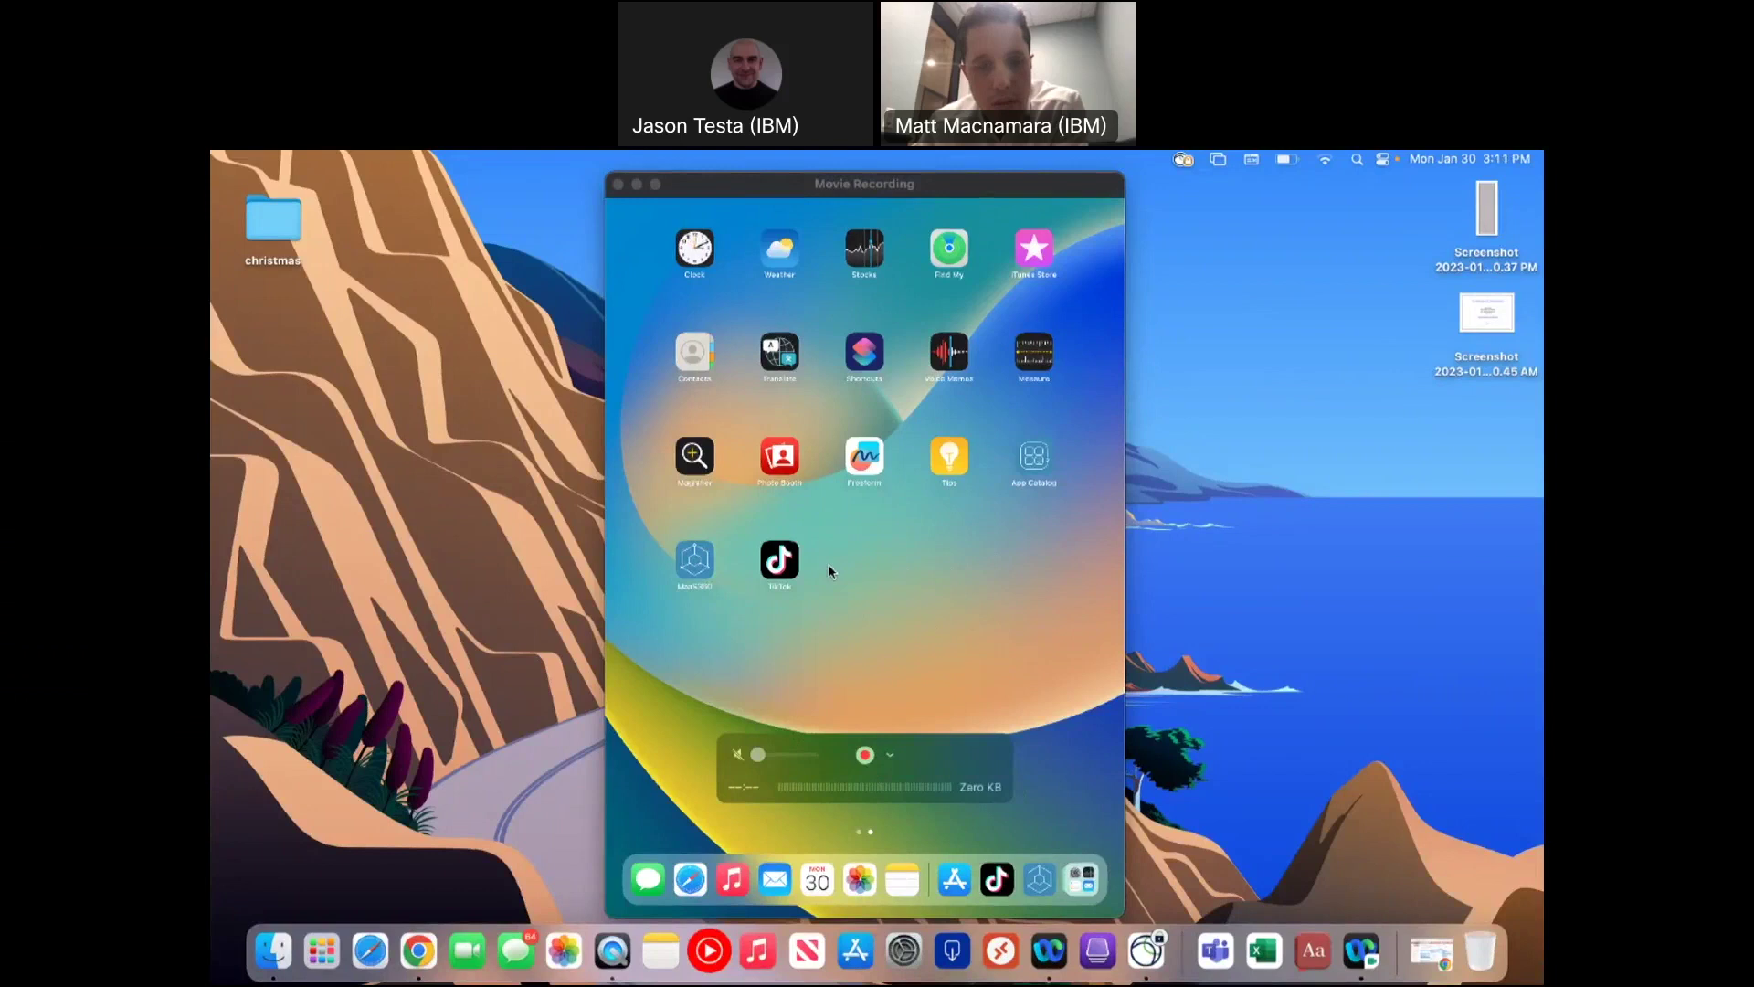
- Switch from the QuickTime iPad mirror to the Chrome MaaS360 Device Inventory of six devices
key("ctrl+Right")
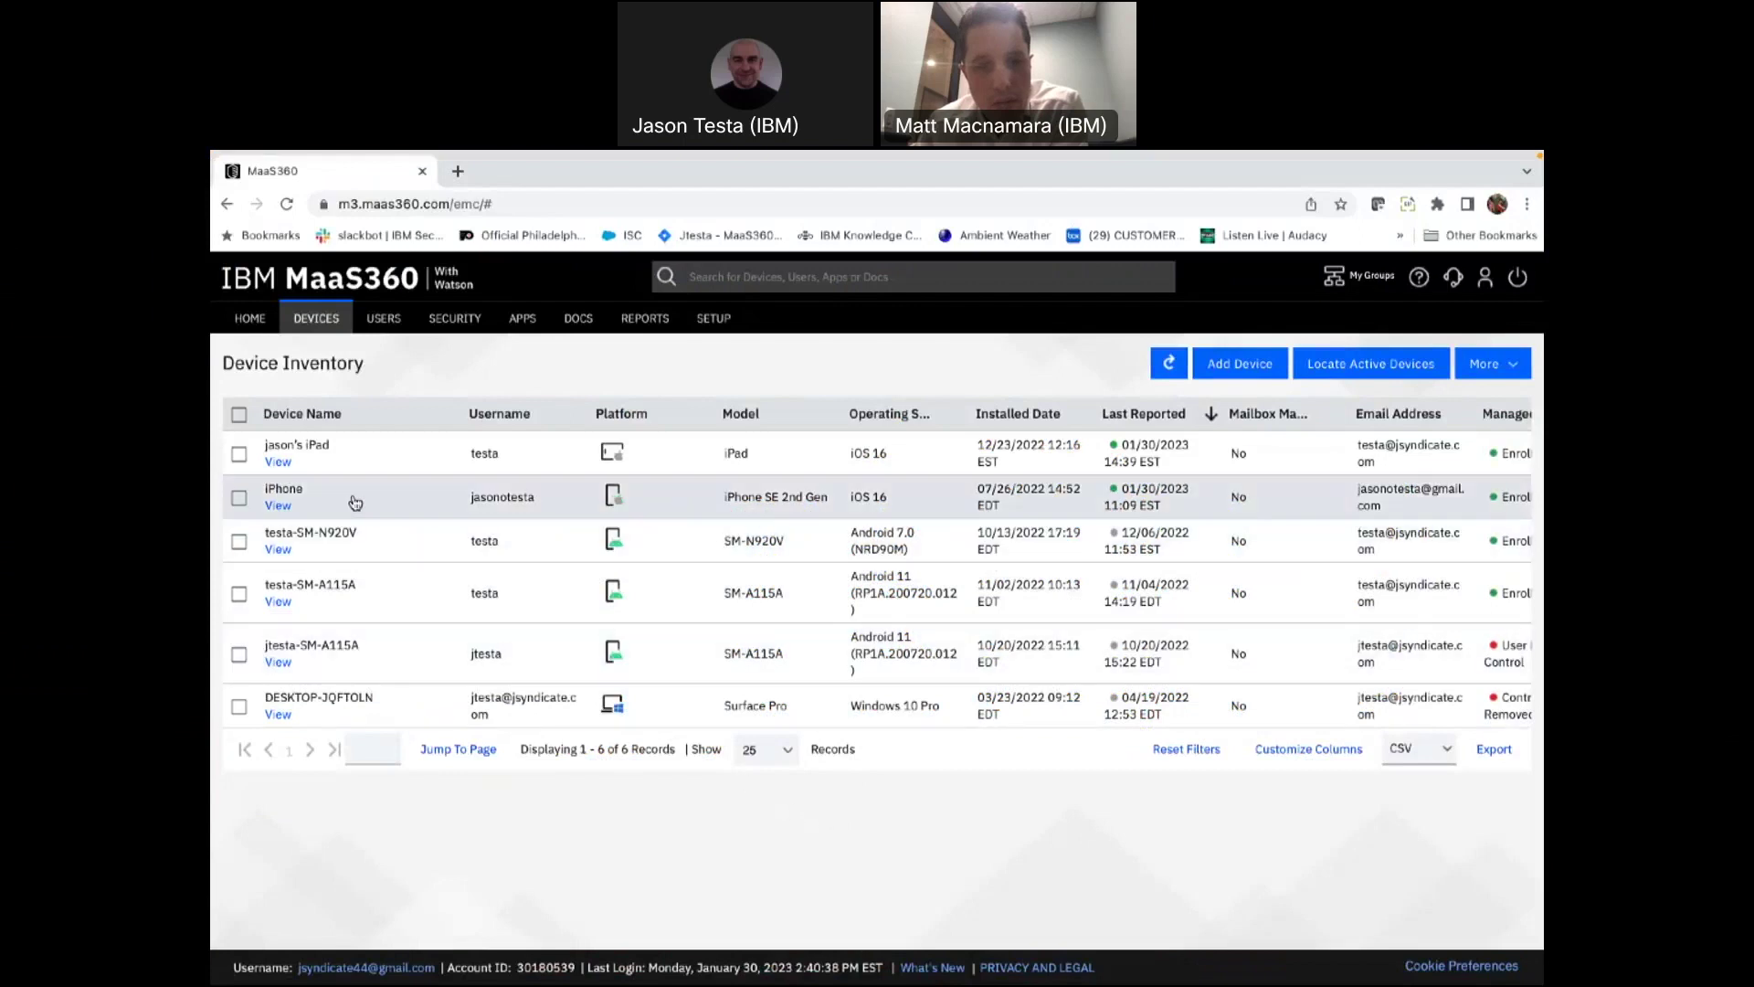
- Review the iPad's hardware and compliance summary, then go to Security > Policies
left_click(287, 469)
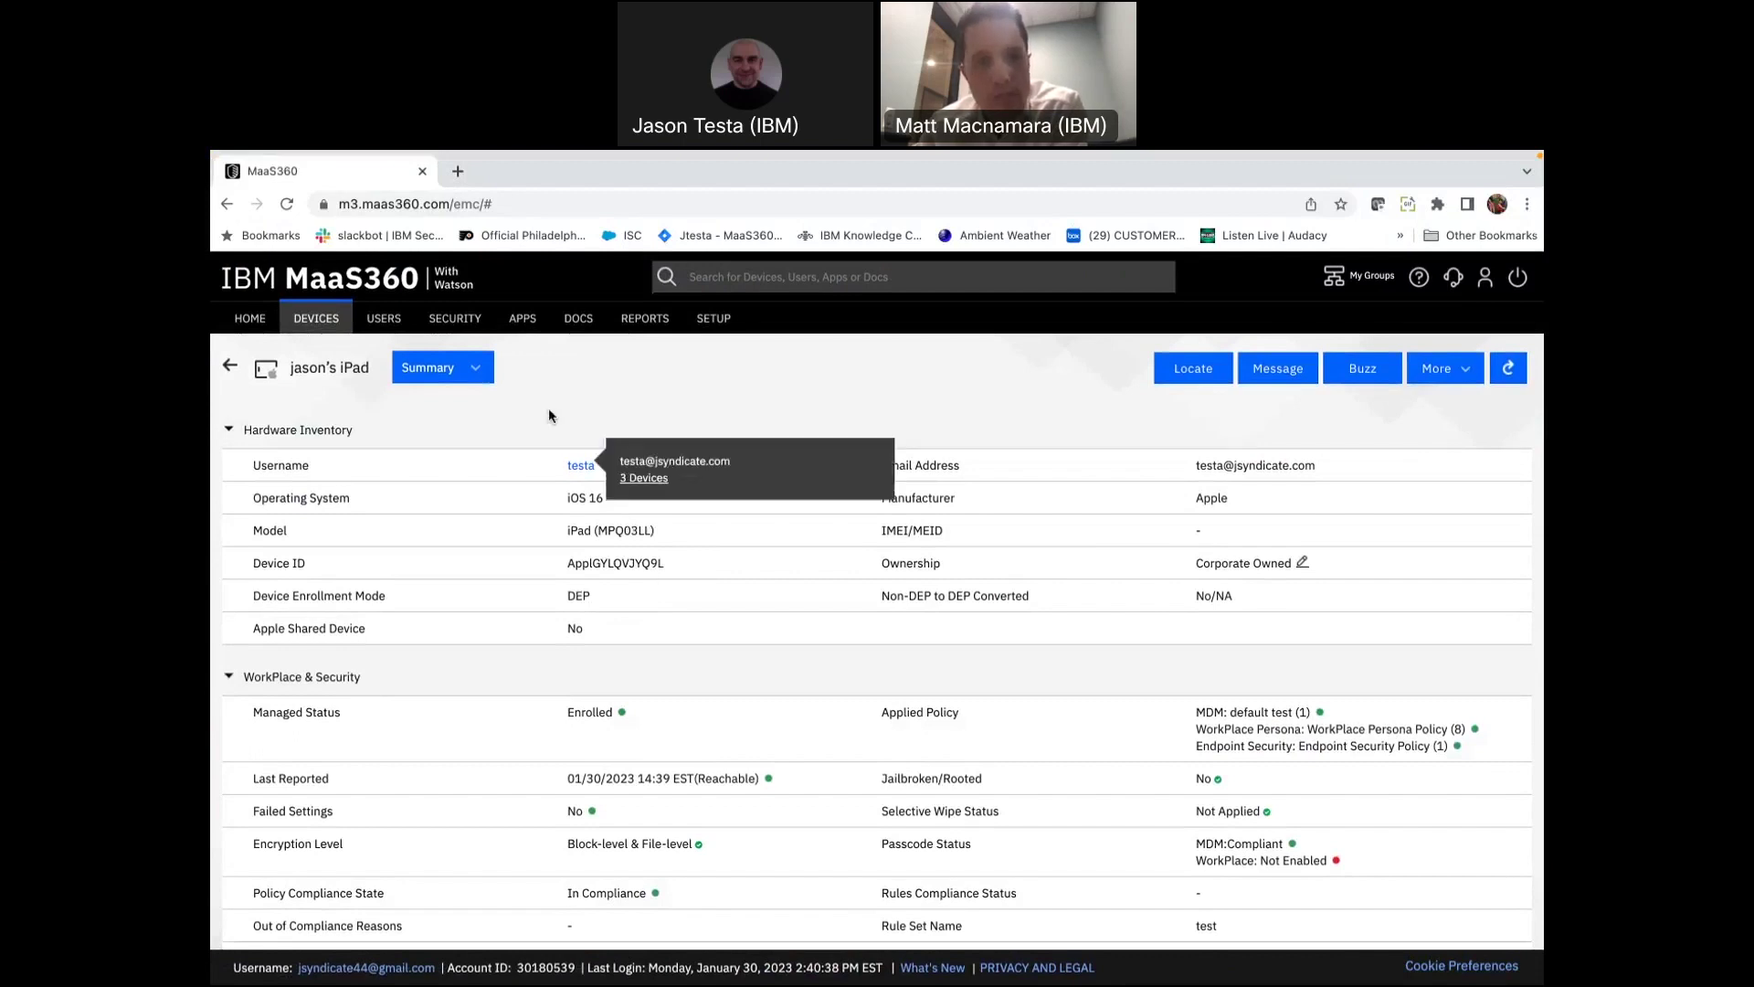
mouse_move(453, 317)
left_click(477, 381)
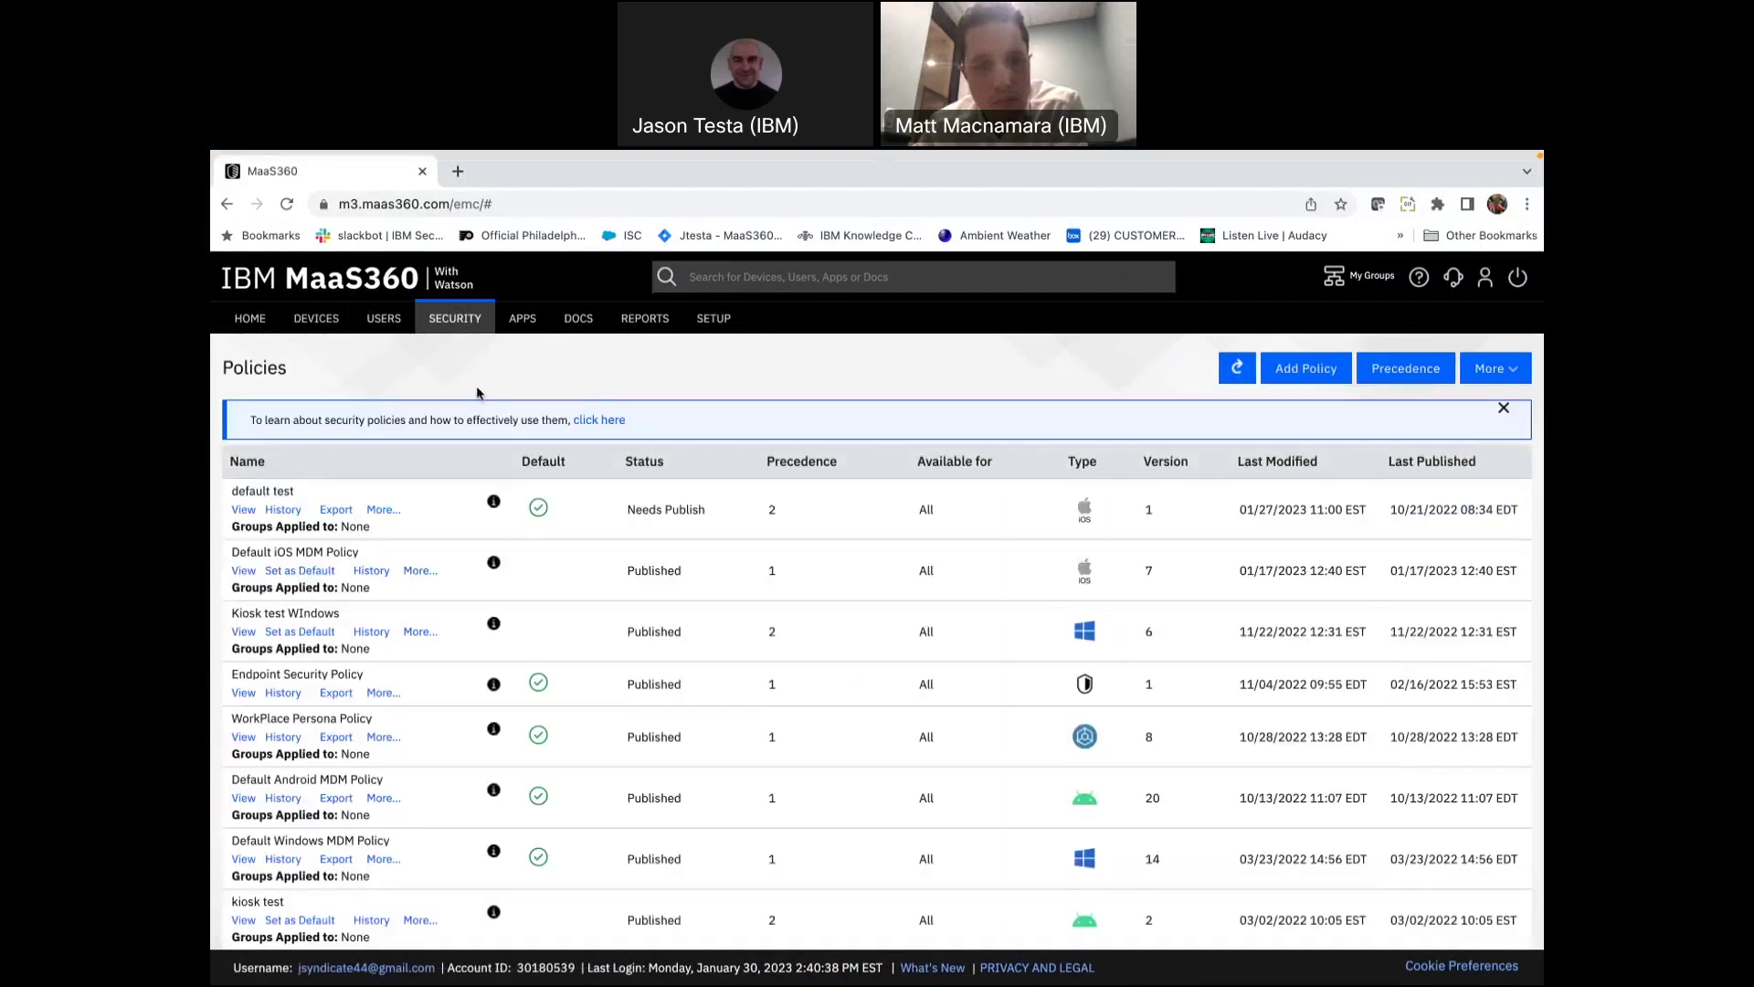
- Edit the 'default test' iOS policy and show its supervised Application Compliance settings
left_click(243, 508)
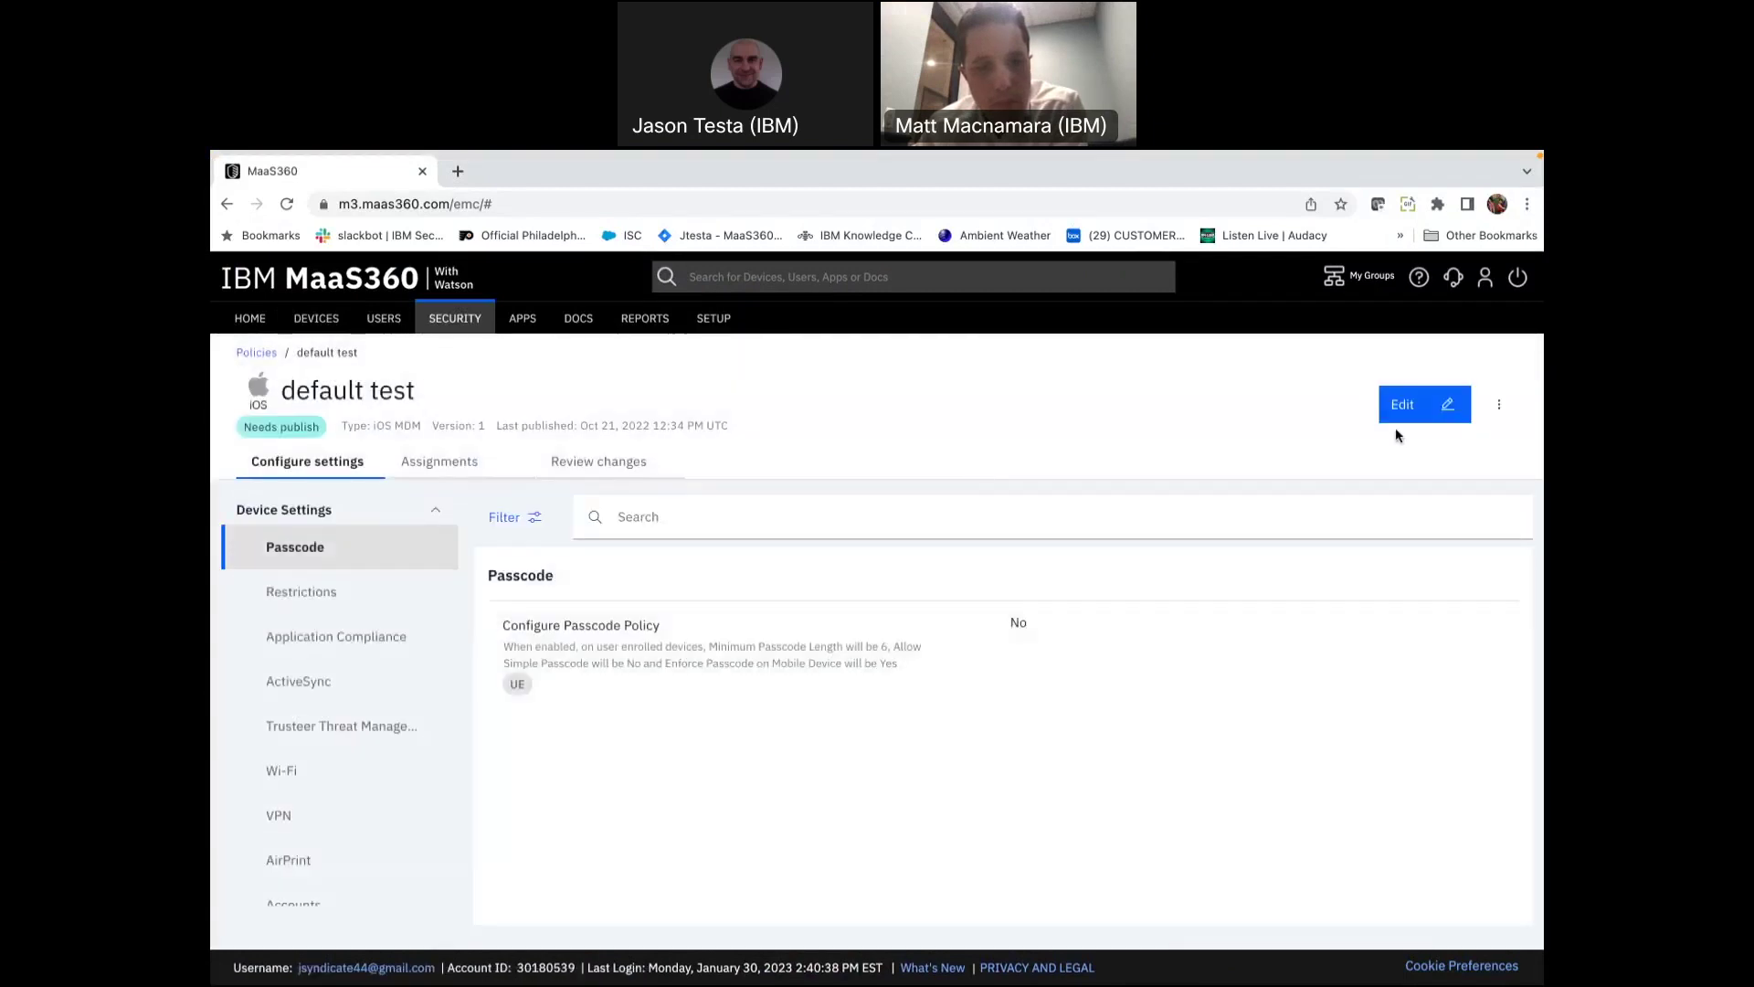
left_click(1421, 426)
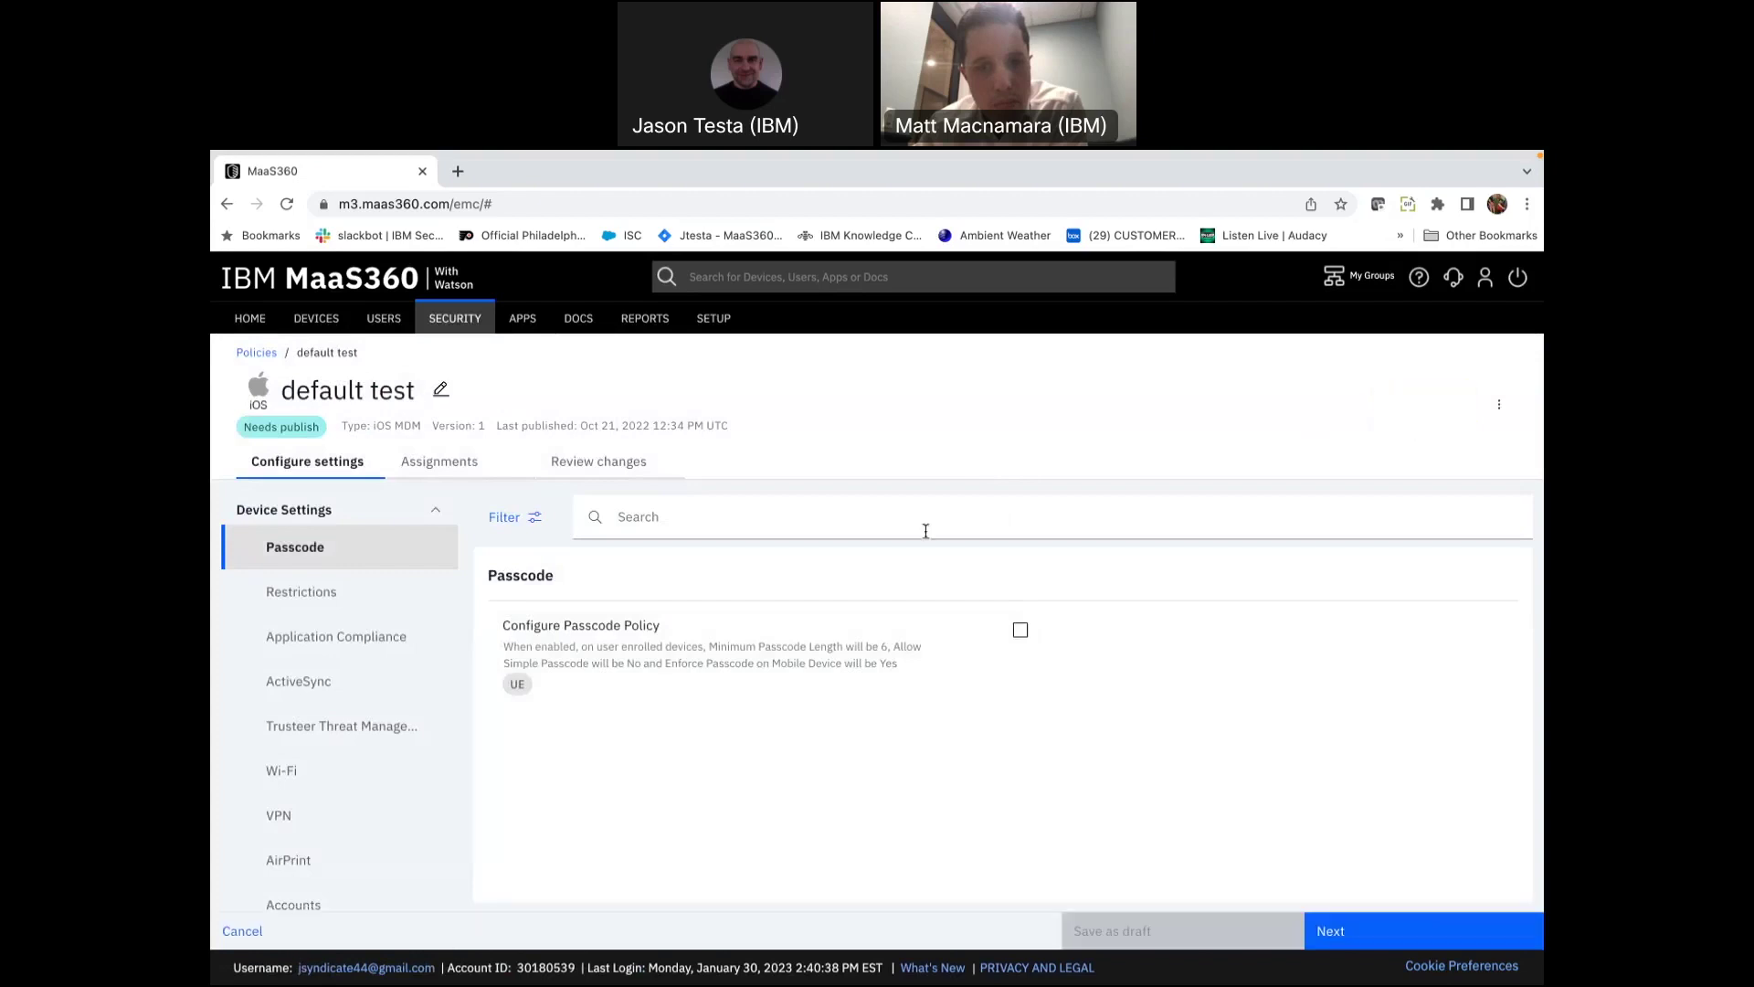
scroll(622, 685, "down", 1)
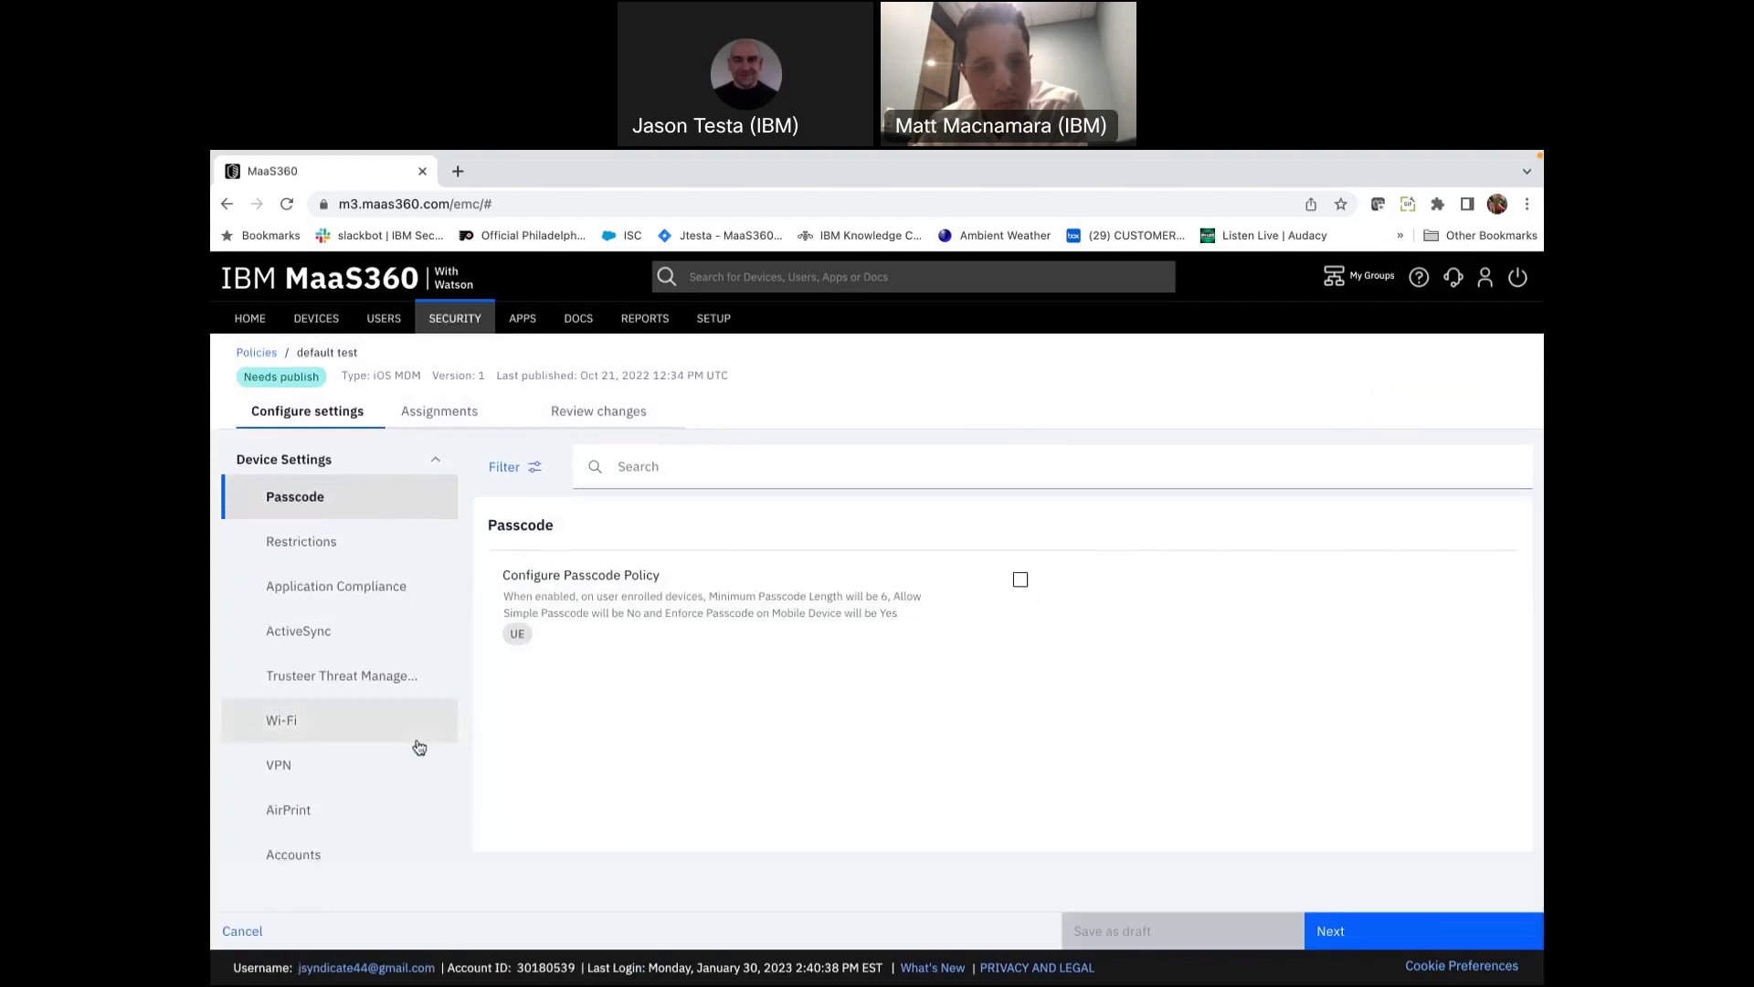
scroll(419, 746, "down", 2)
left_click(332, 845)
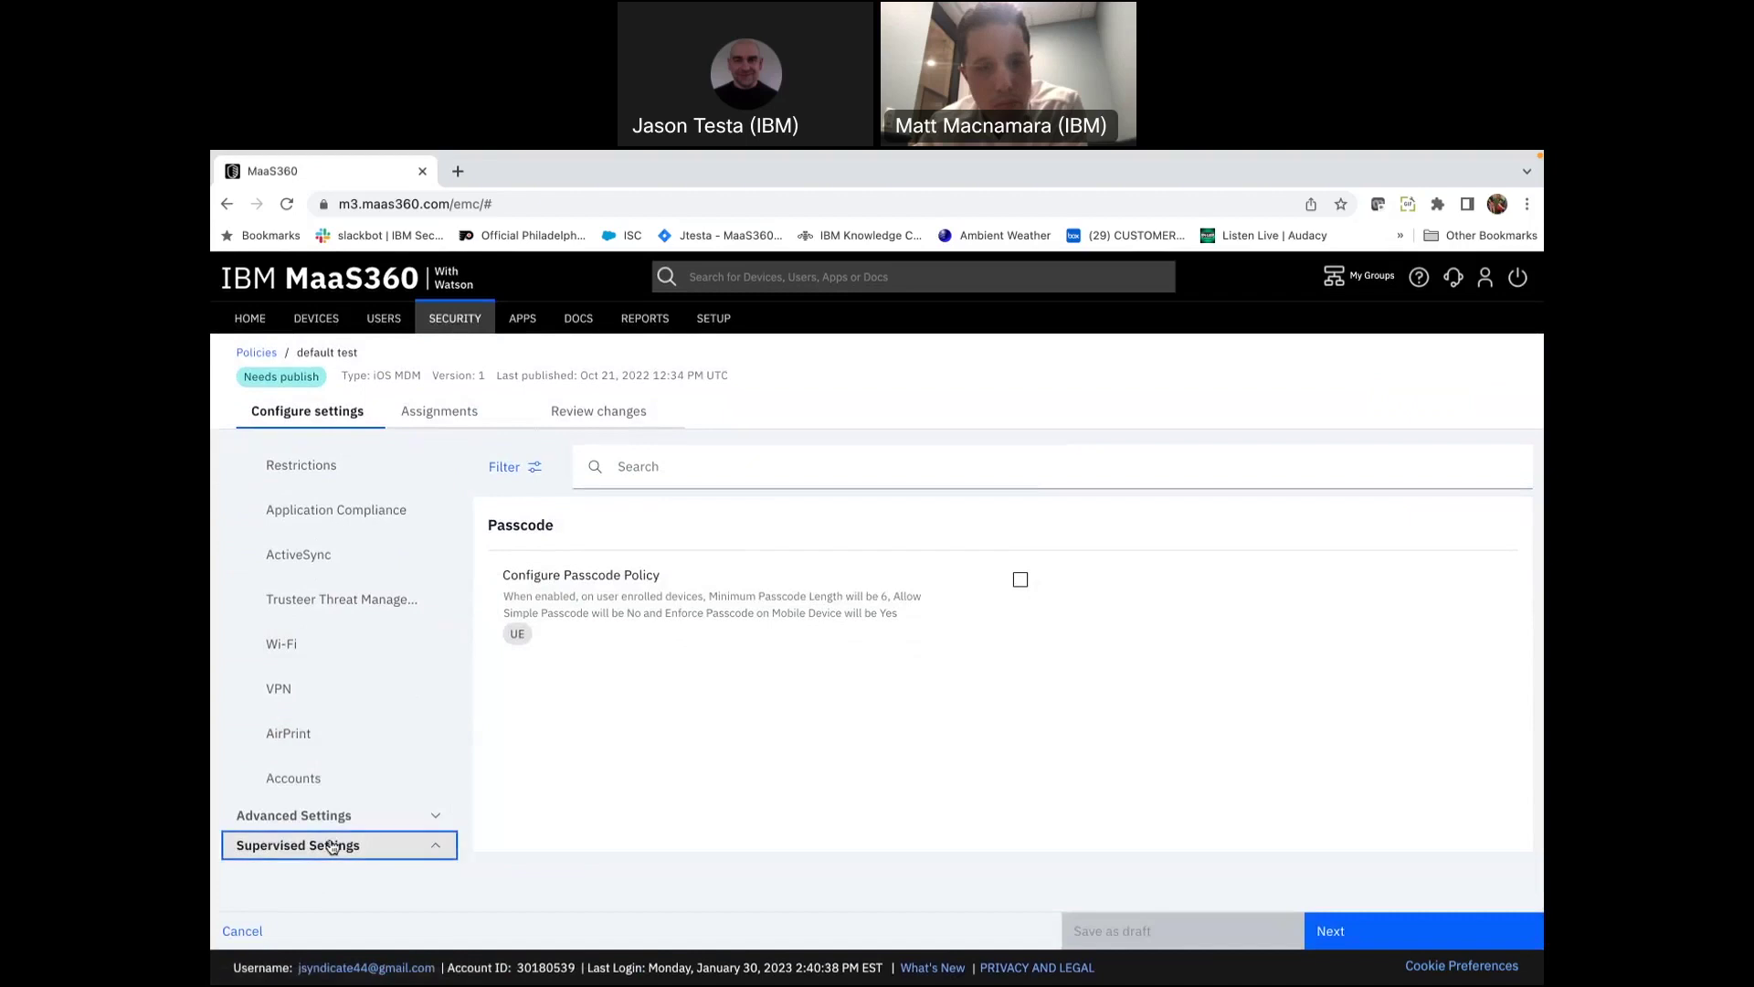
scroll(363, 783, "down", 5)
scroll(363, 781, "down", 1)
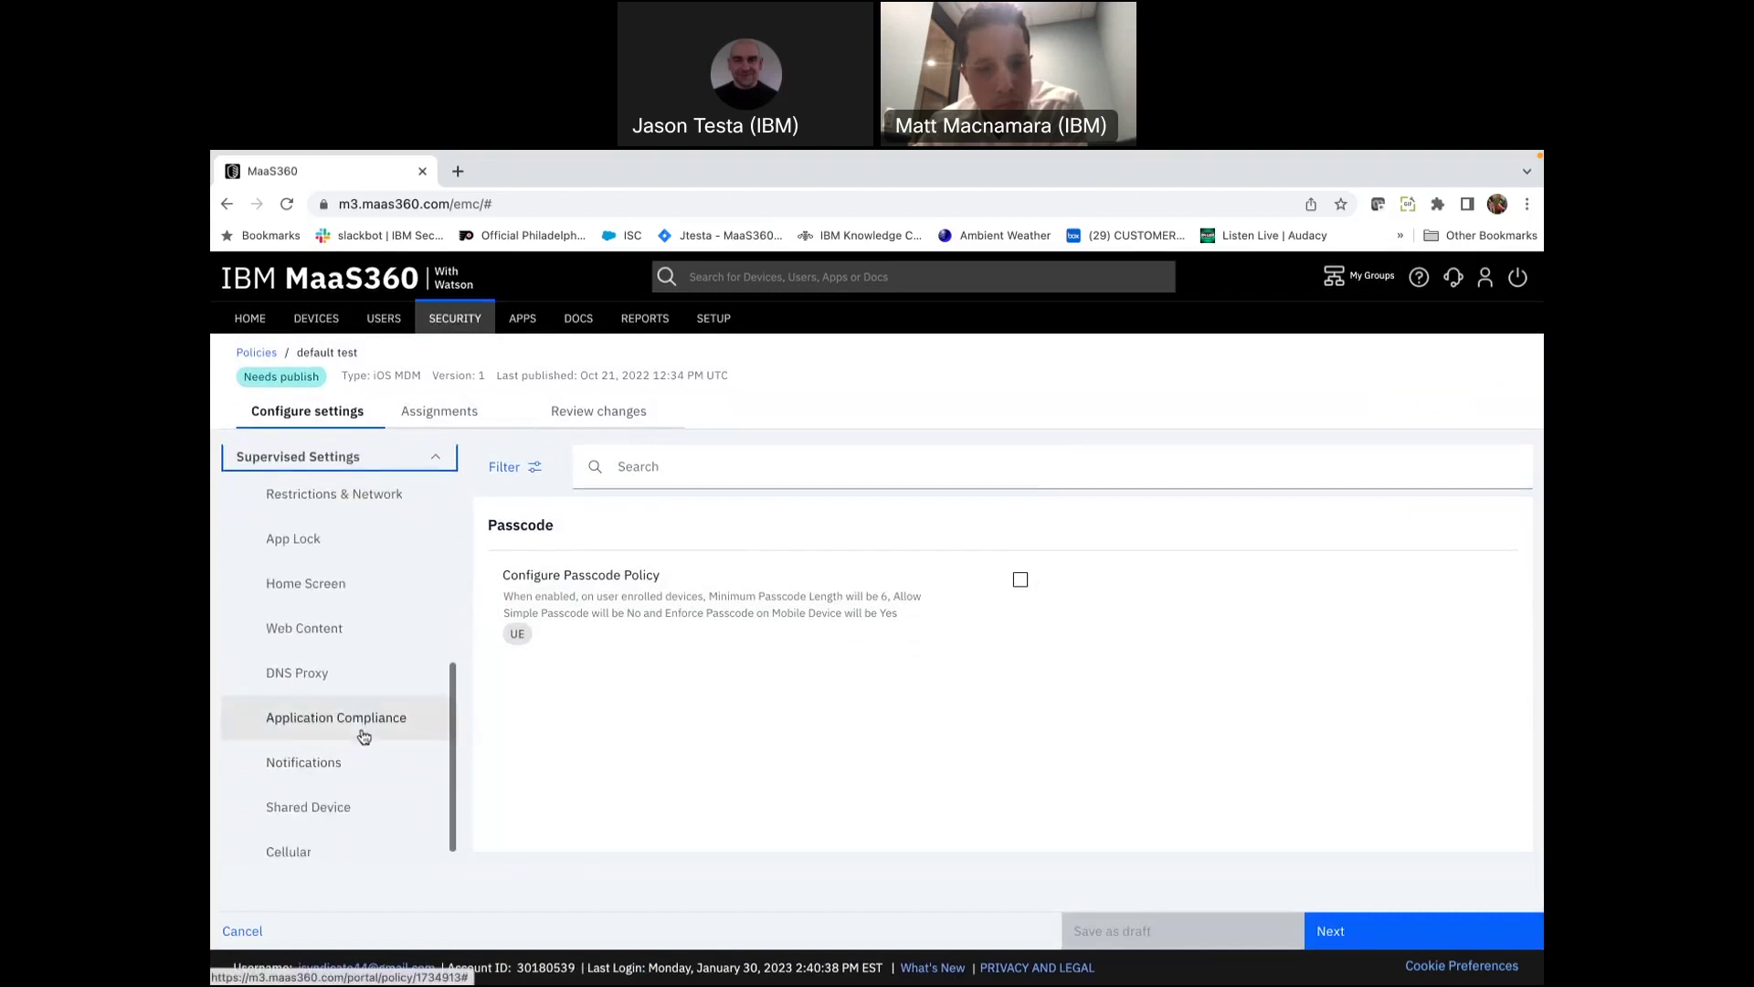
left_click(363, 737)
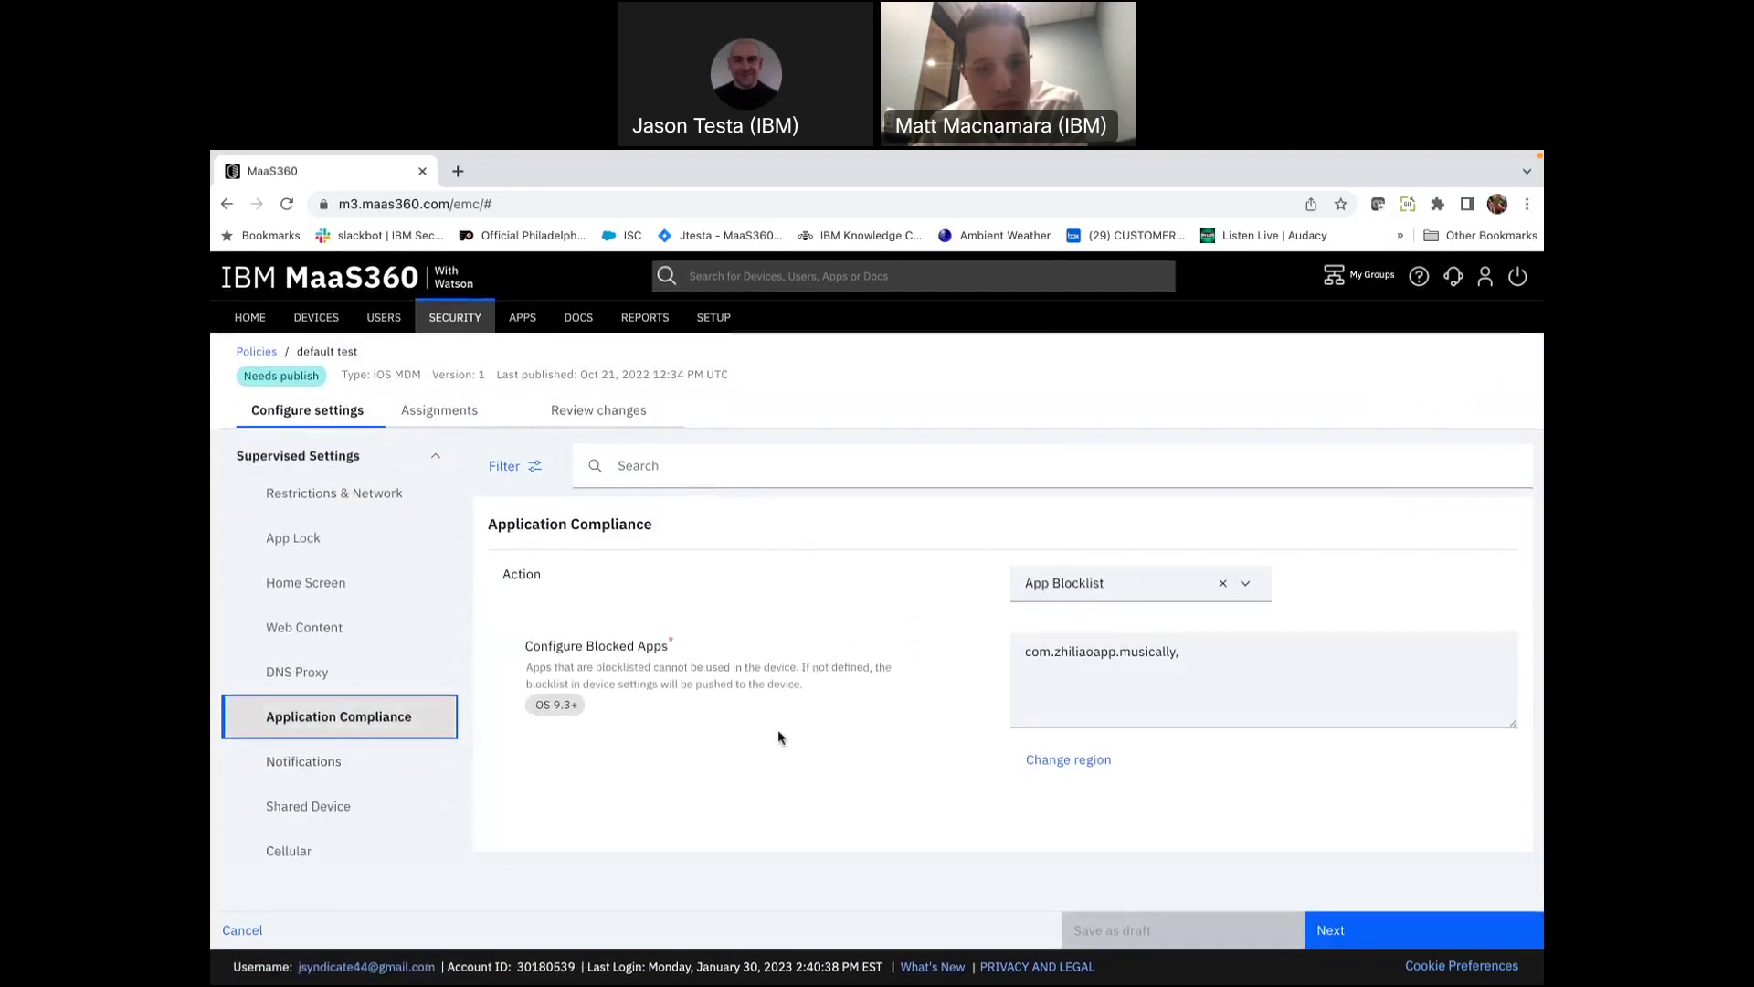
- Add TikTok to the policy's Configure Blocked Apps list by searching 'tik'
left_click(1226, 651)
type("tik")
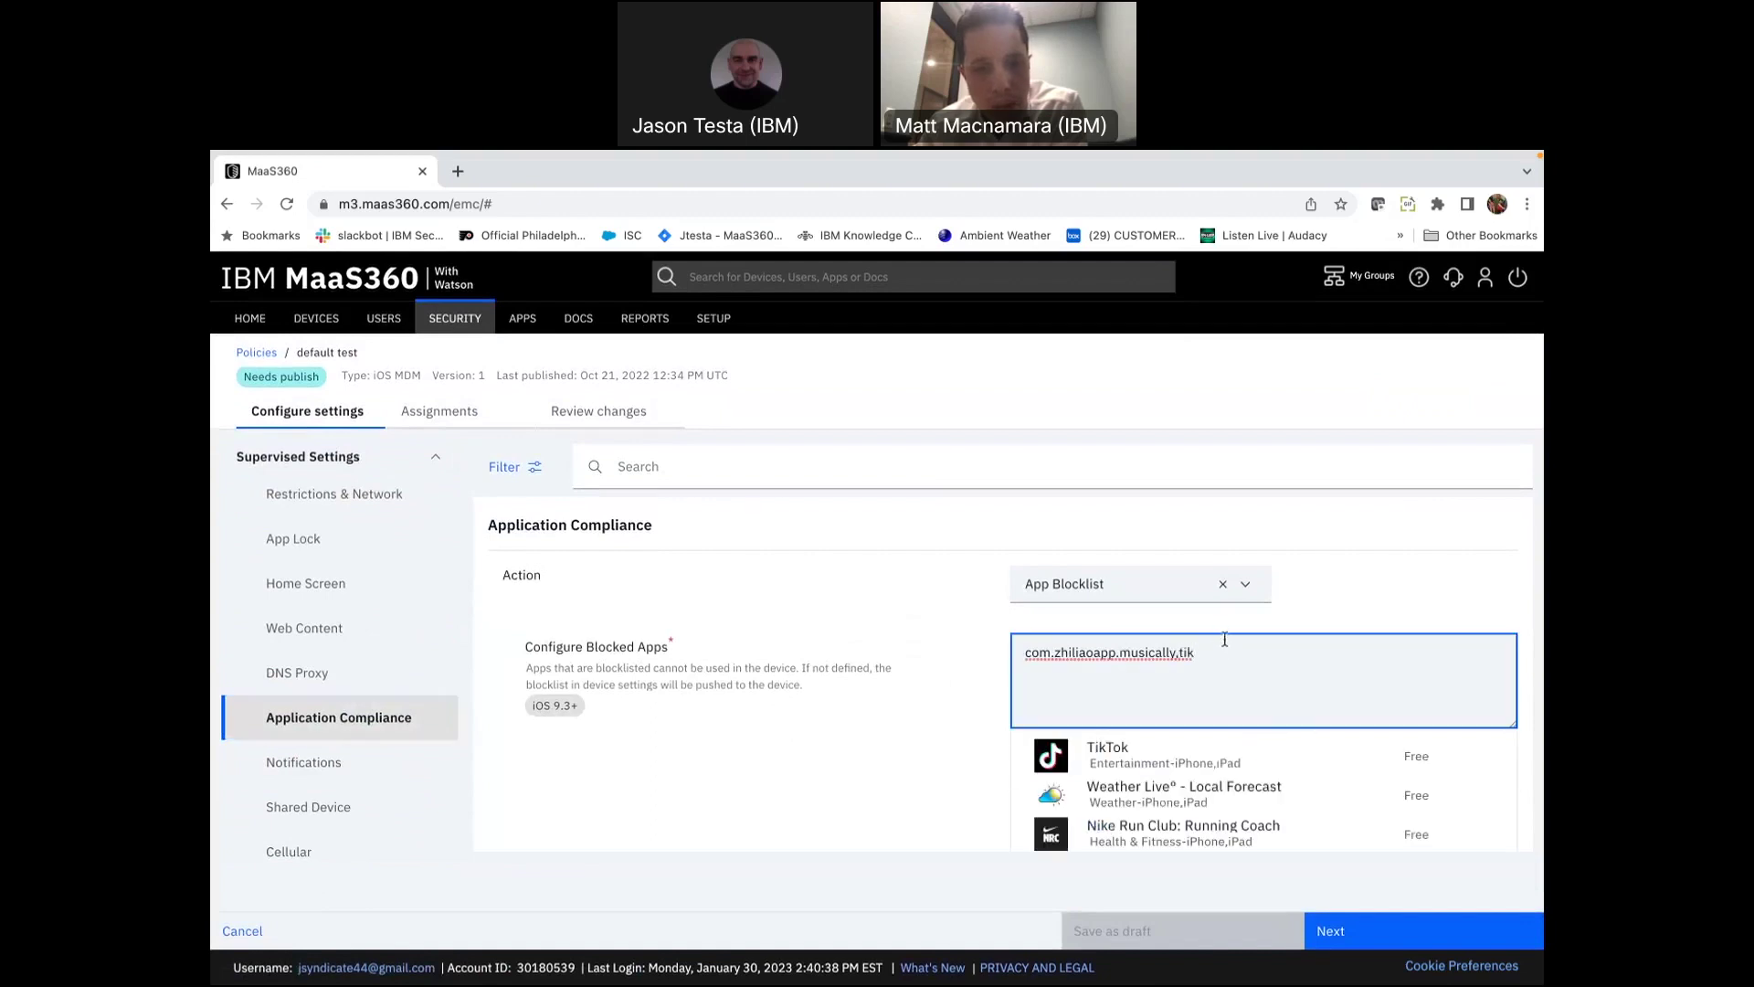
left_click(1149, 762)
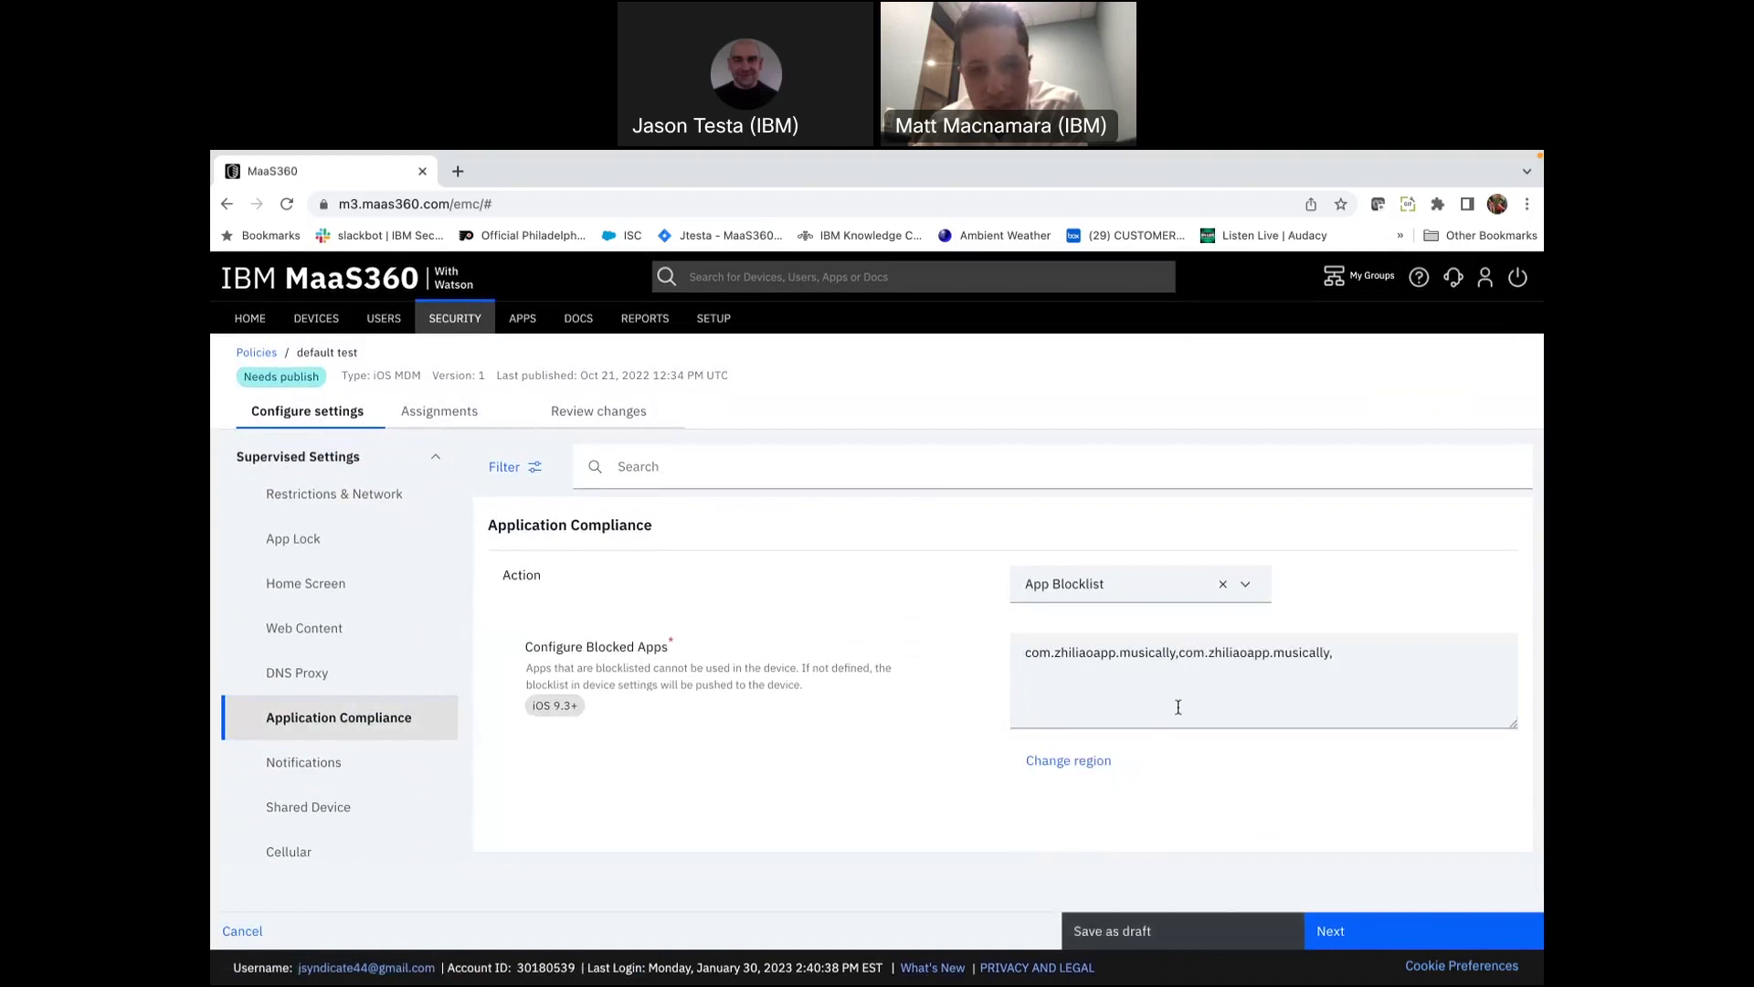
- Publish the 'default test' policy as version 2 to the impacted devices
left_click(1346, 931)
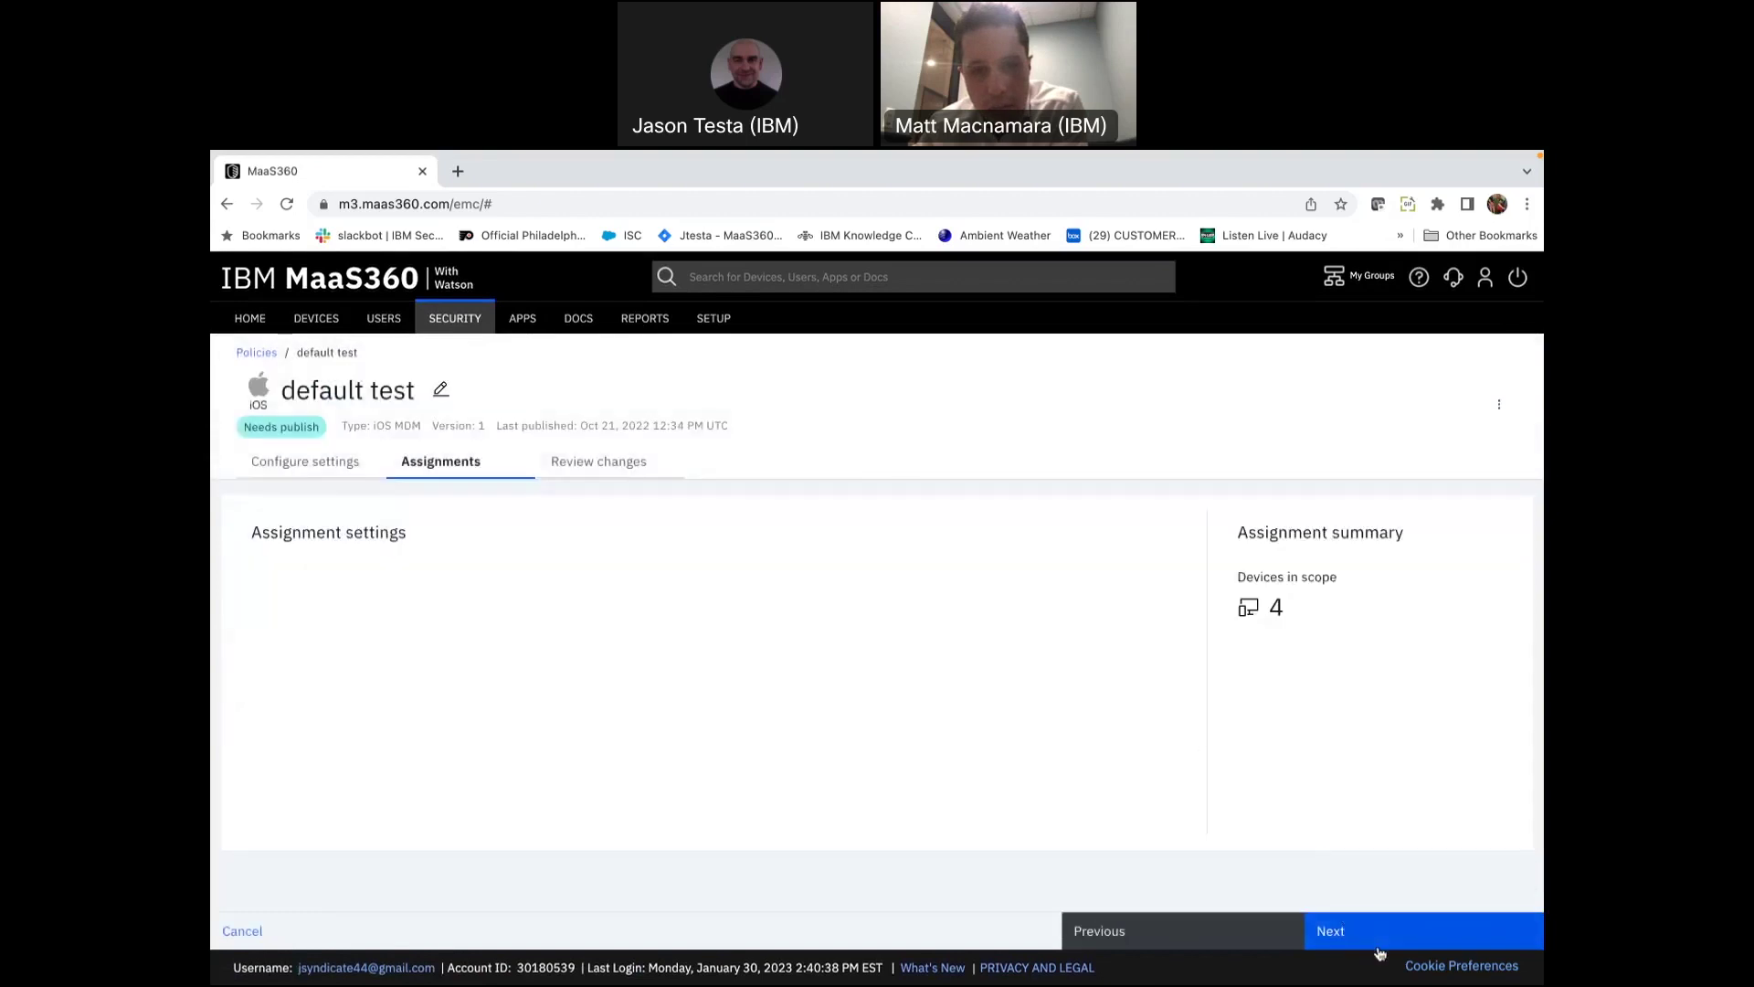
left_click(1362, 941)
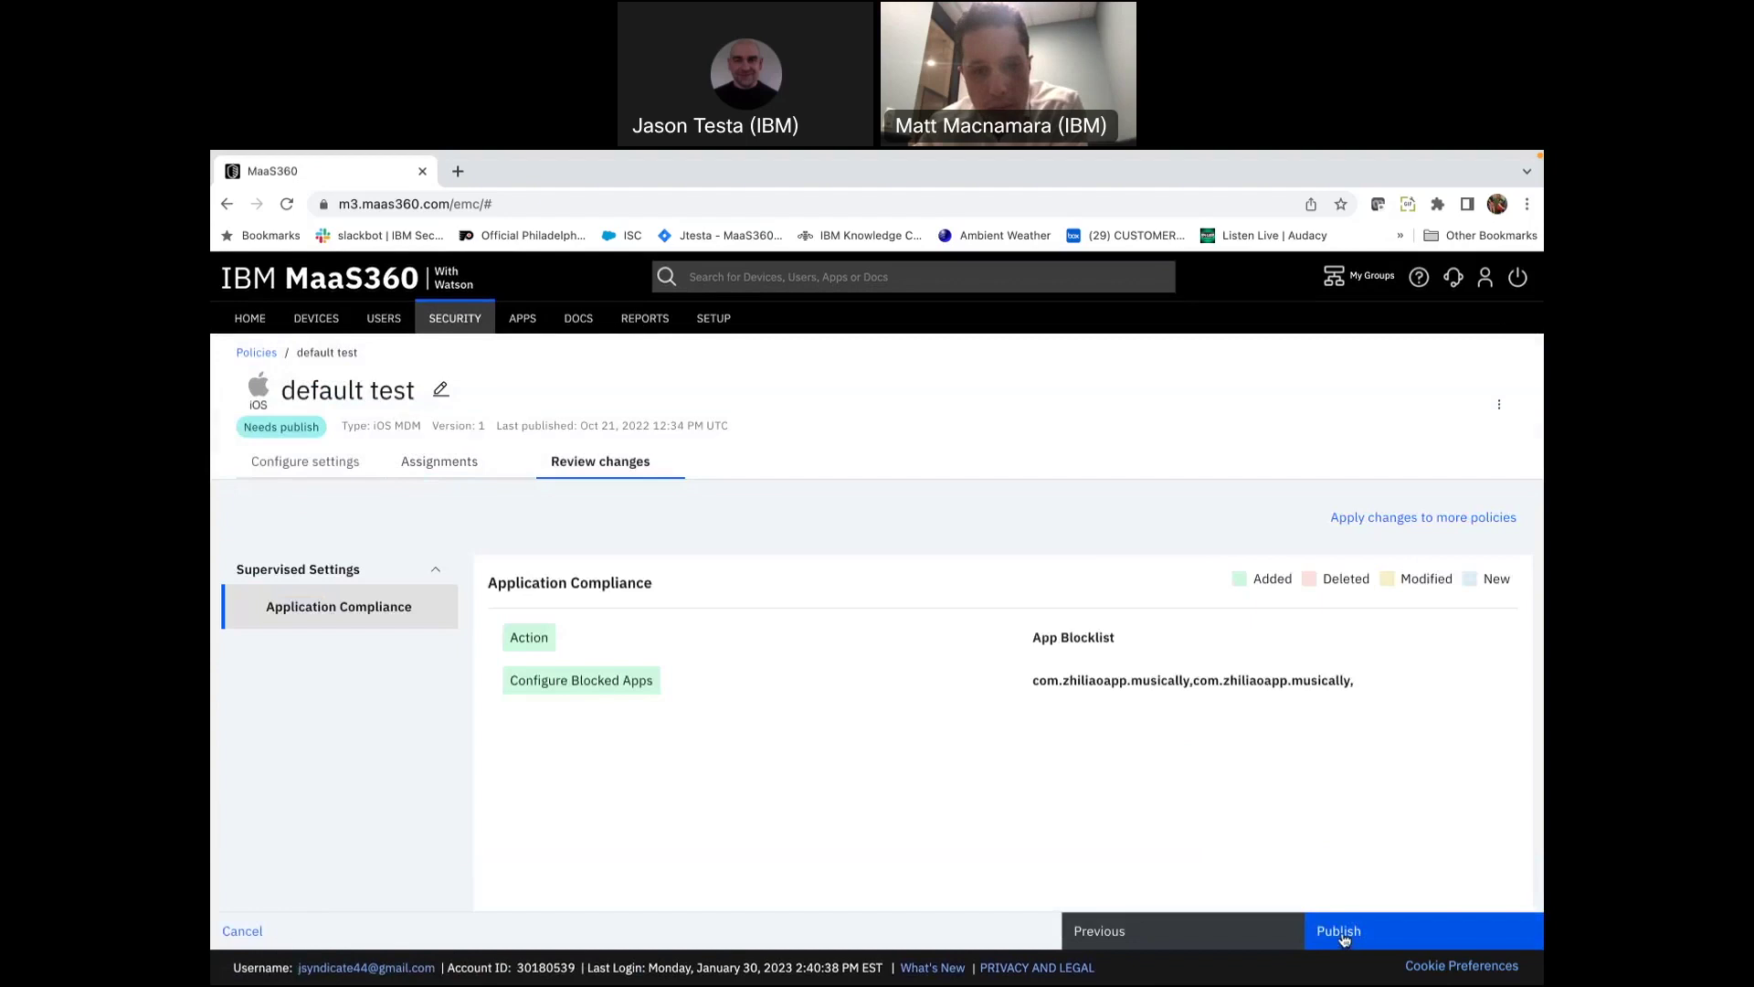
left_click(1343, 939)
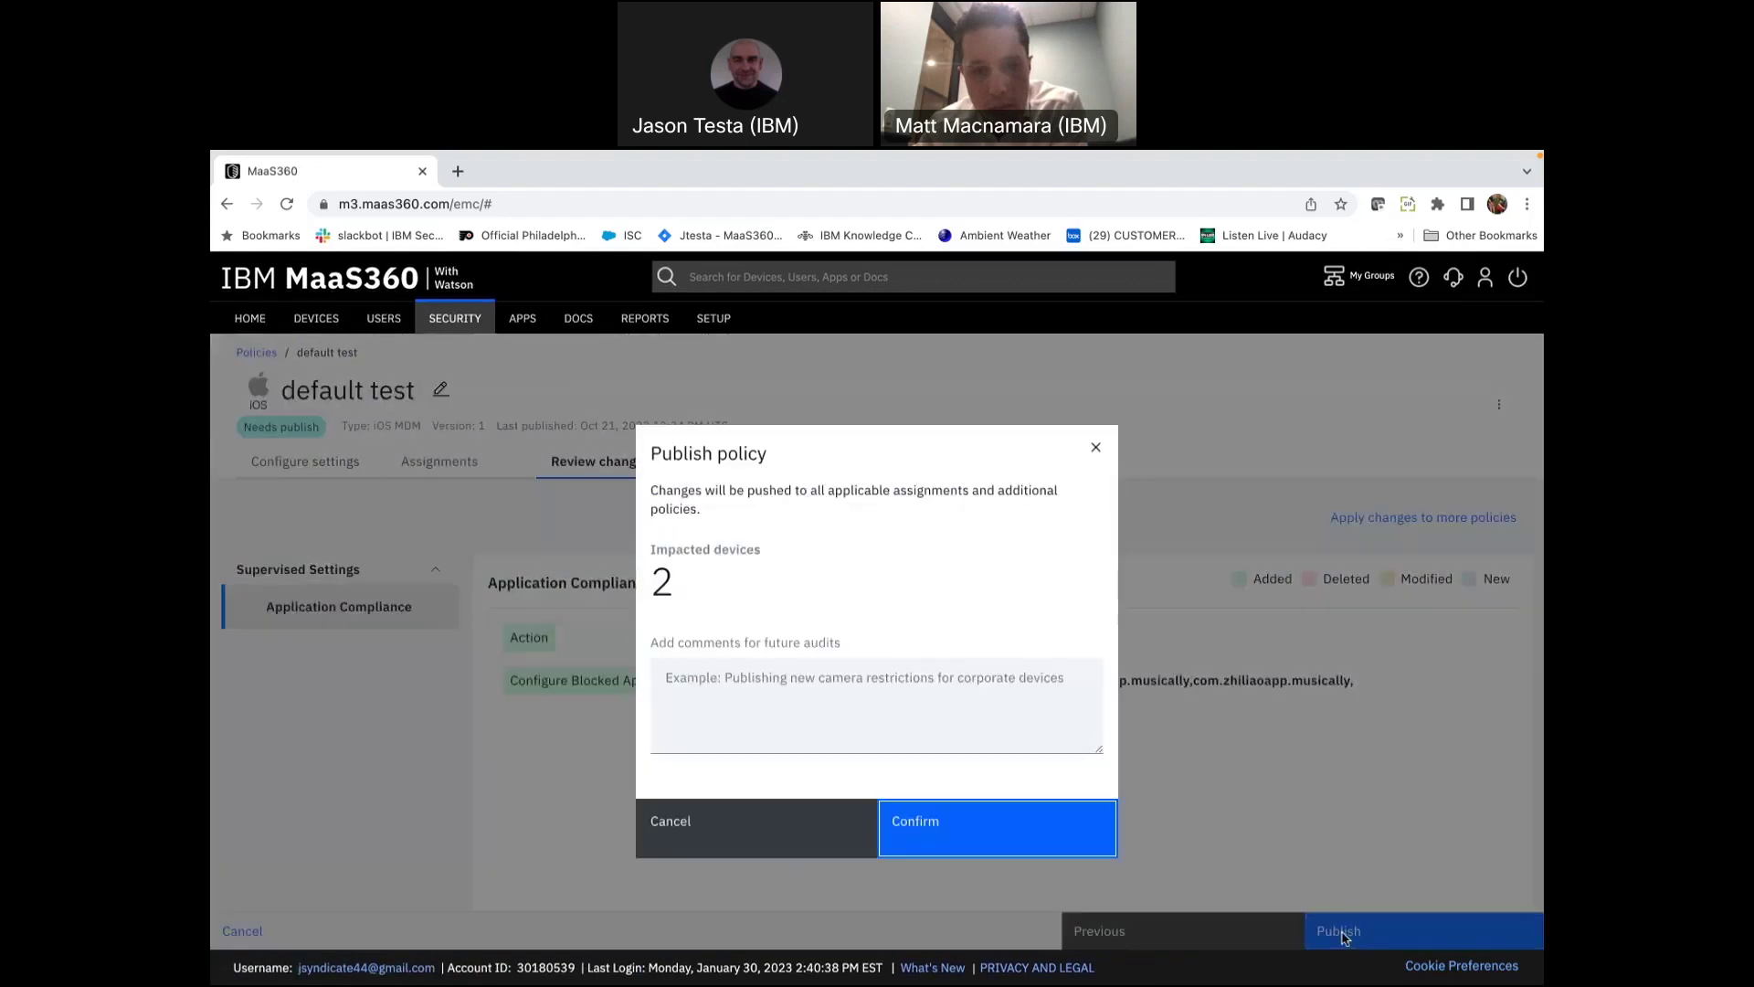
left_click(968, 818)
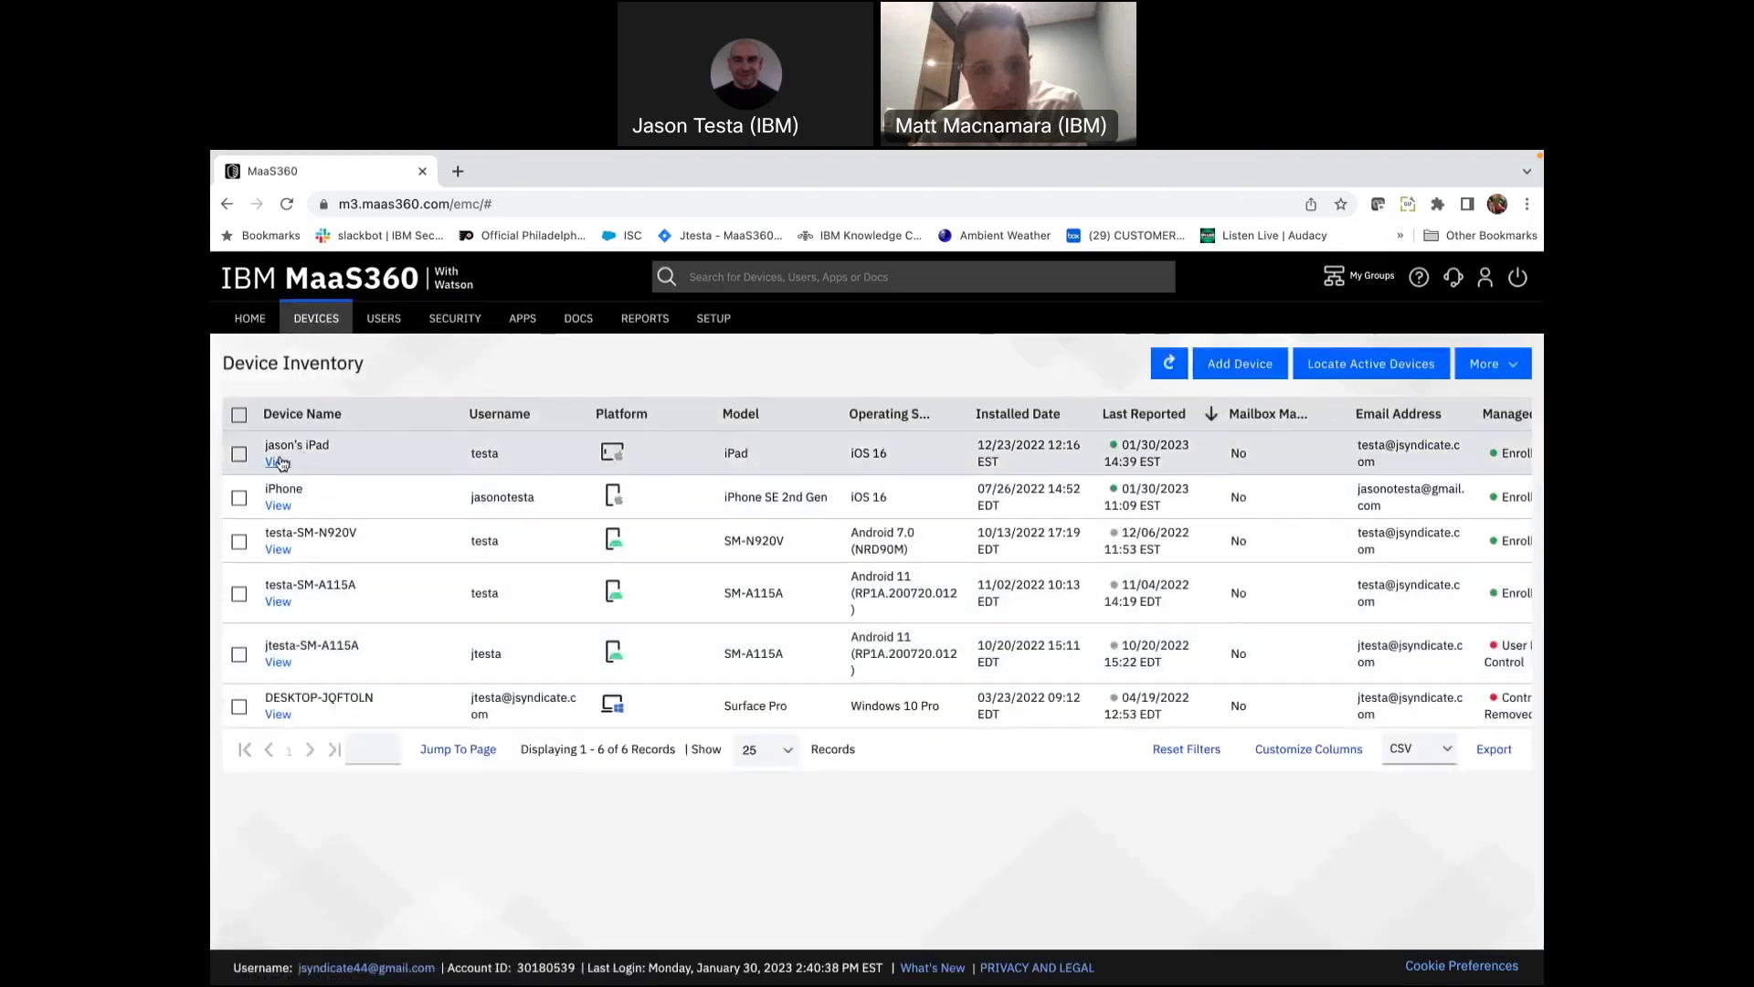
- Request a data refresh for the iPad from its device details page
left_click(278, 462)
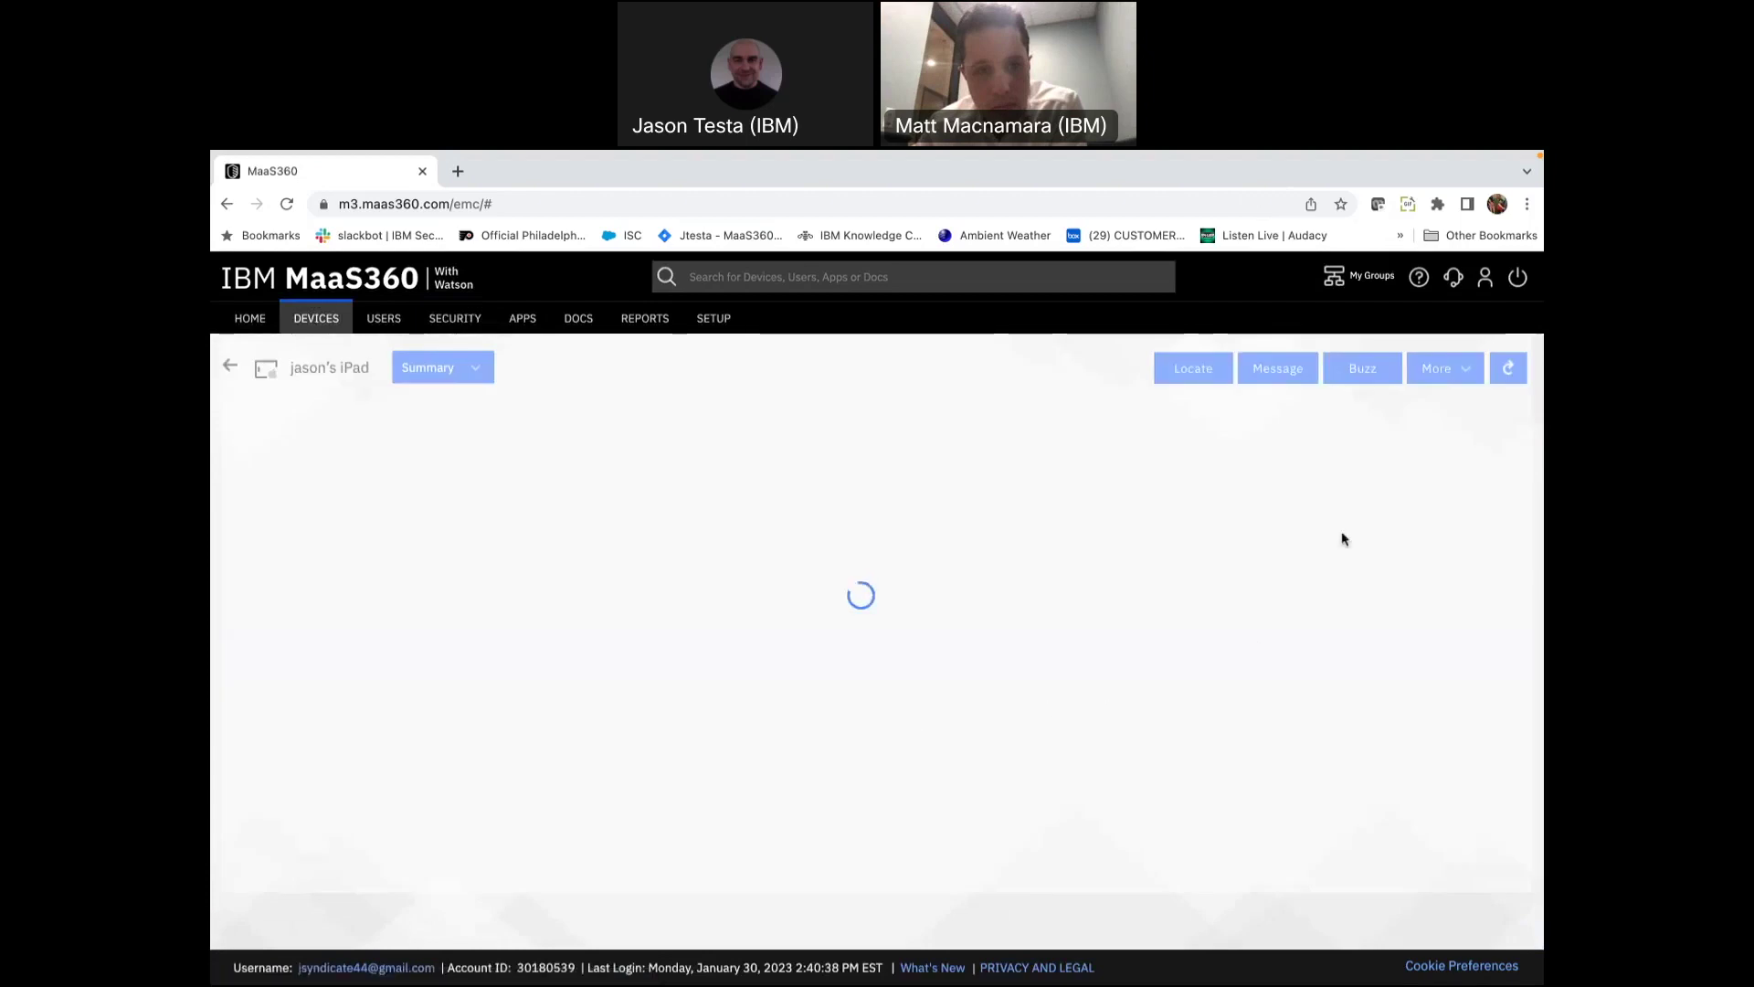
left_click(1439, 368)
scroll(1411, 676, "down", 1)
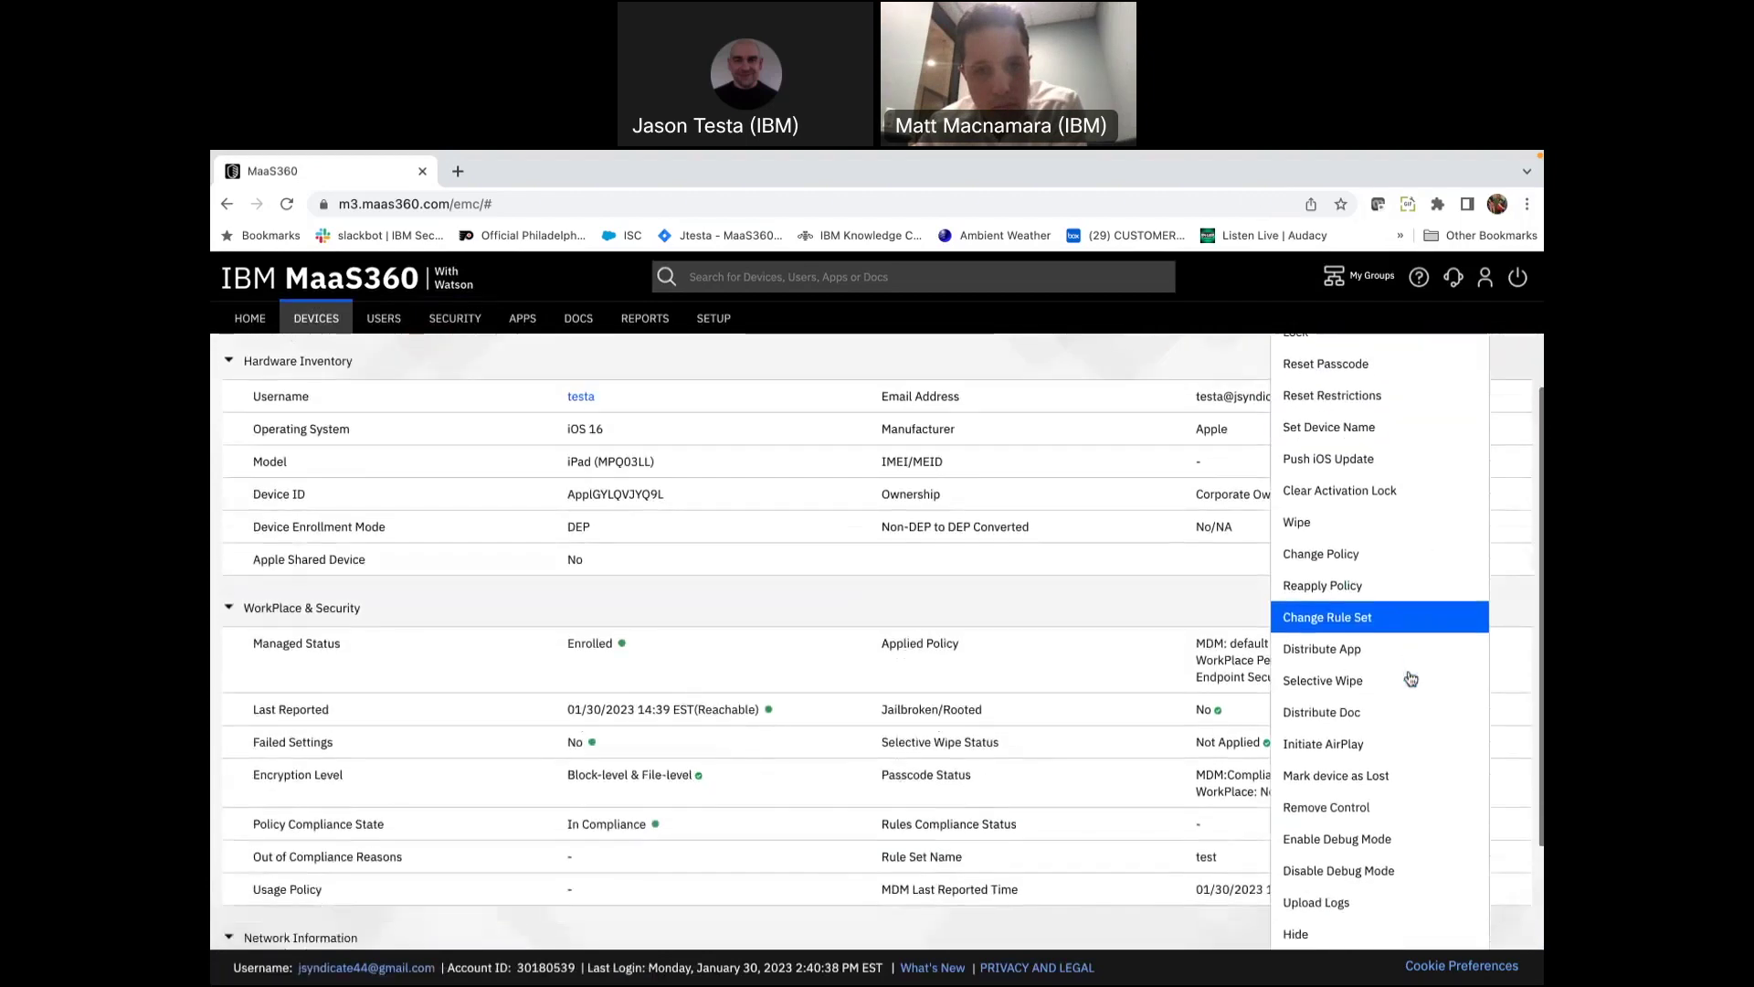
scroll(1411, 681, "down", 2)
scroll(1400, 803, "down", 1)
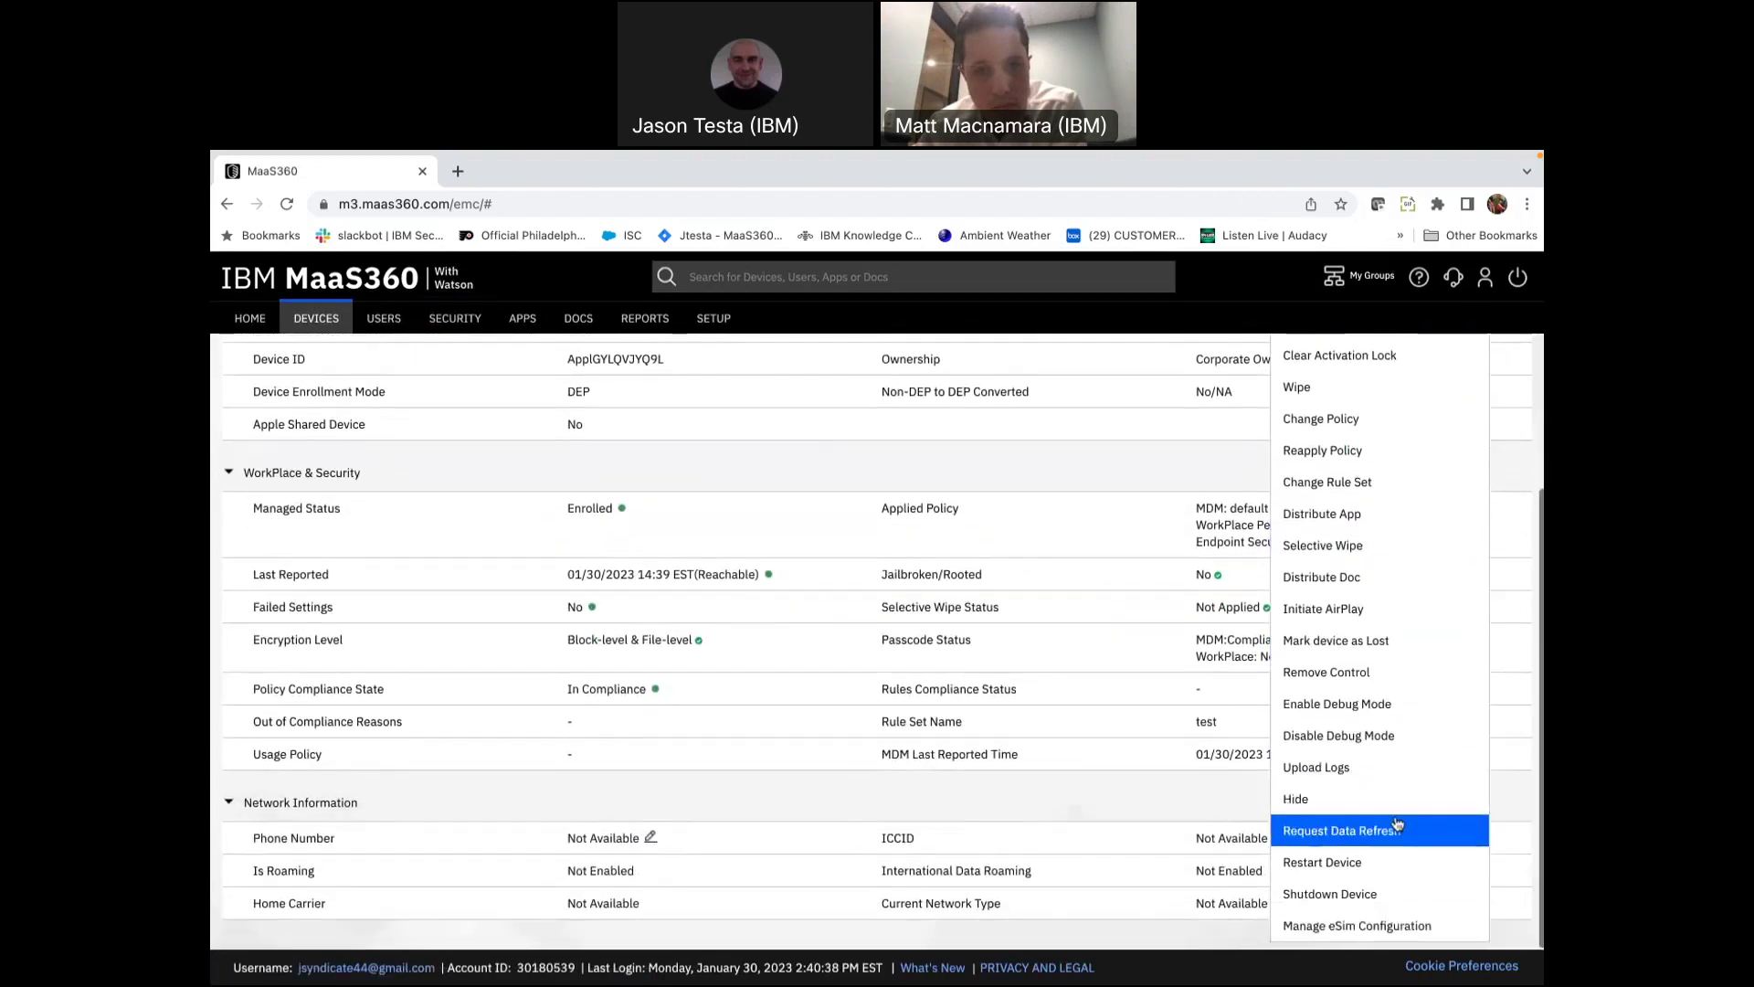
left_click(1387, 833)
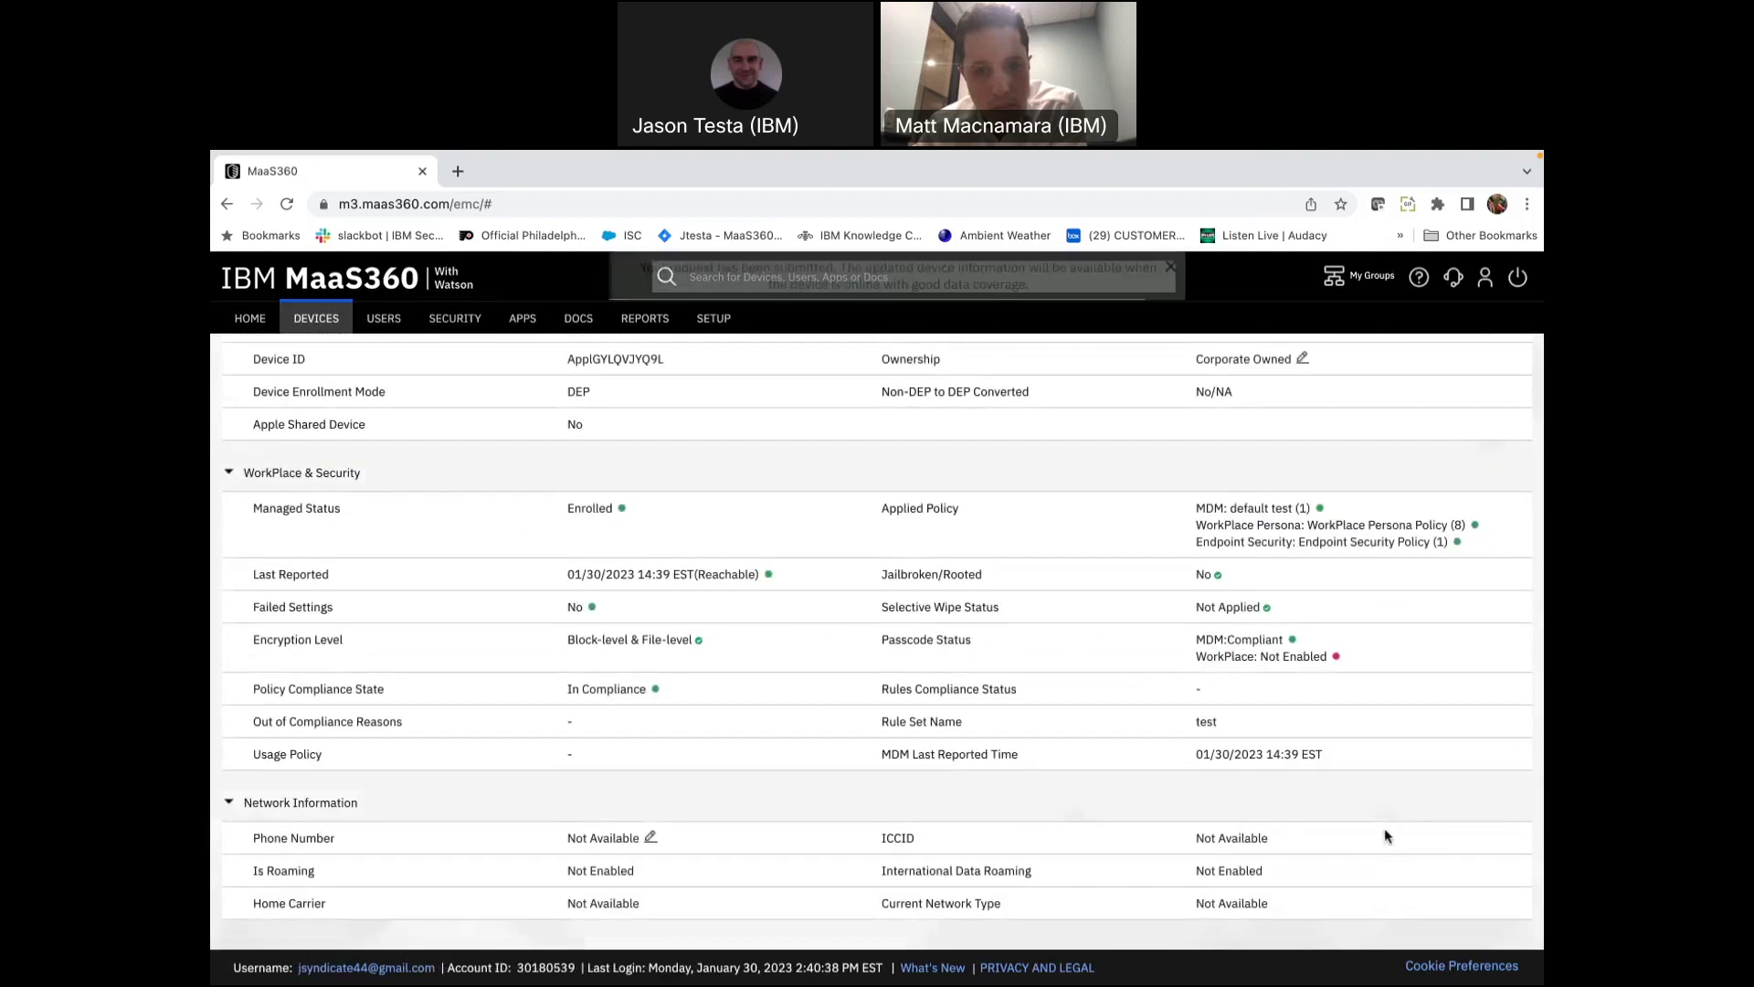